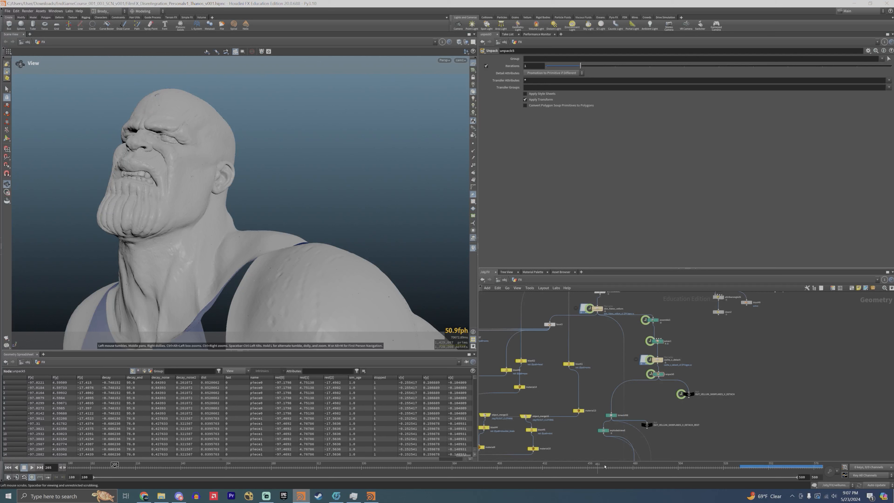
Display the skin_flakes_vellum cache with point markers on and examine the points on the detaching skin flakes.
{"action": "scroll", "coordinate": [600, 324], "scroll_direction": "up", "scroll_amount": 5}
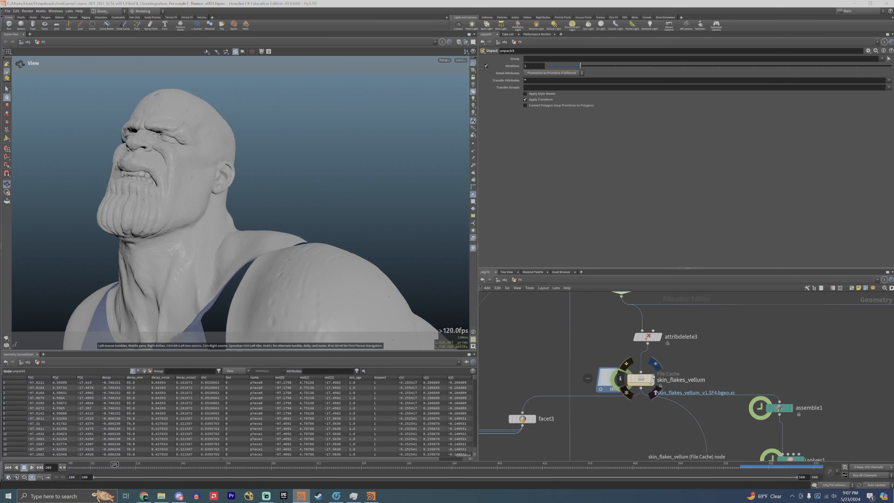
{"action": "left_click", "coordinate": [653, 368]}
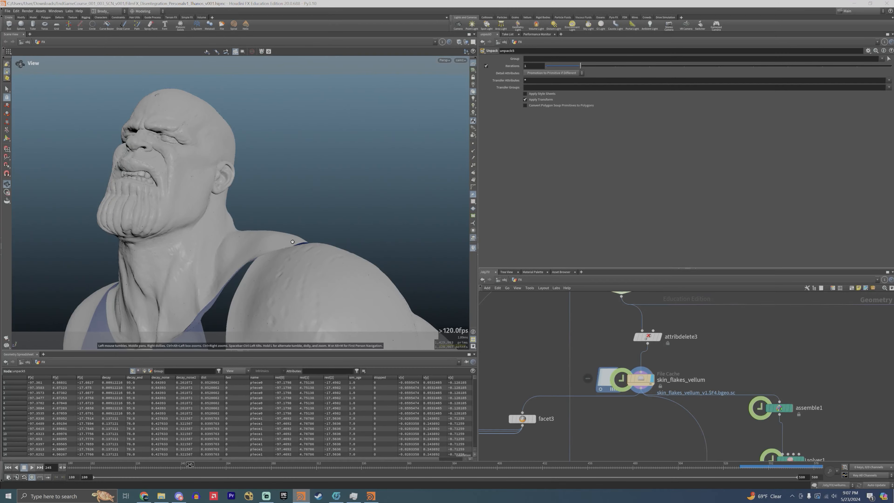
{"action": "right_click_drag", "start_coordinate": [313, 225], "coordinate": [370, 175]}
{"action": "left_click_drag", "start_coordinate": [370, 174], "coordinate": [284, 192]}
{"action": "right_click_drag", "start_coordinate": [283, 193], "coordinate": [234, 227]}
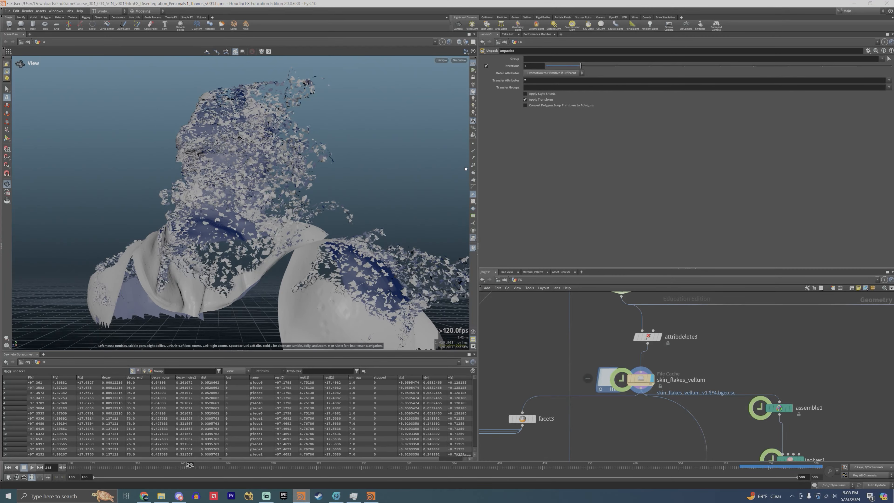
{"action": "left_click", "coordinate": [473, 143]}
{"action": "left_click_drag", "start_coordinate": [384, 233], "coordinate": [529, 229]}
{"action": "right_click_drag", "start_coordinate": [268, 228], "coordinate": [375, 205]}
Display the assemble1 node and examine the points of the assembled flake pieces from several angles.
{"action": "middle_click_drag", "start_coordinate": [821, 411], "coordinate": [739, 347]}
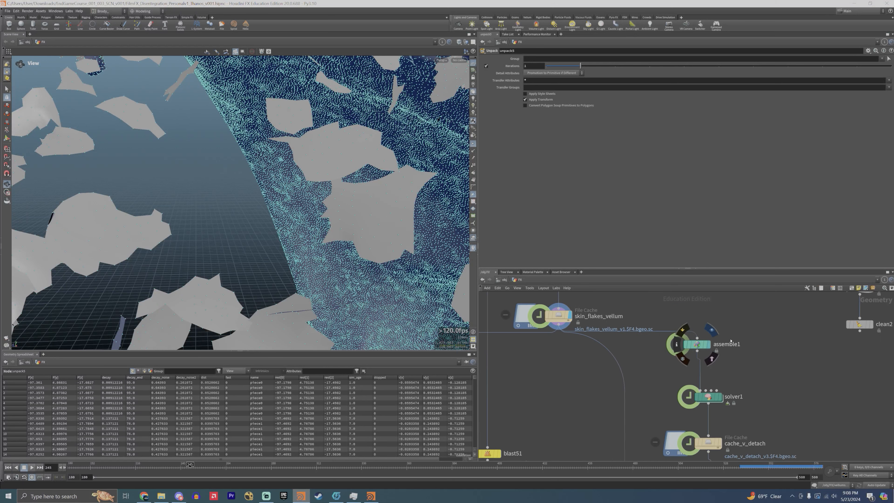
{"action": "left_click", "coordinate": [711, 330]}
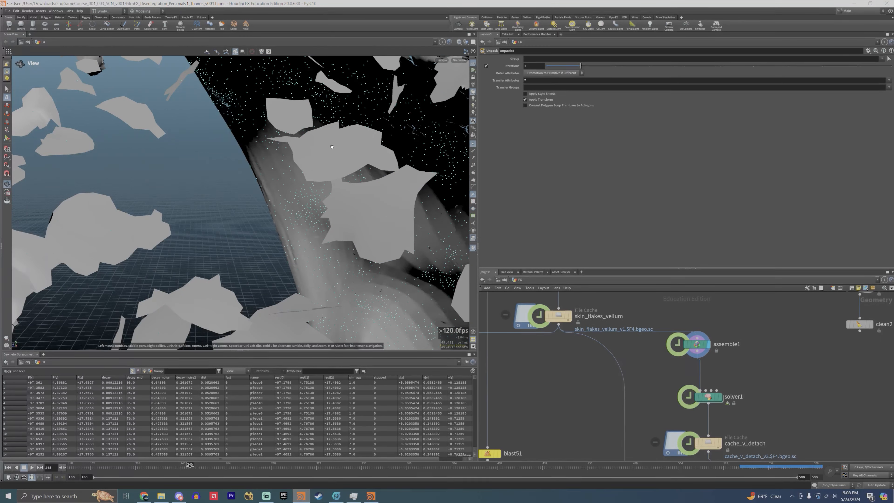
{"action": "right_click_drag", "start_coordinate": [350, 160], "coordinate": [371, 167]}
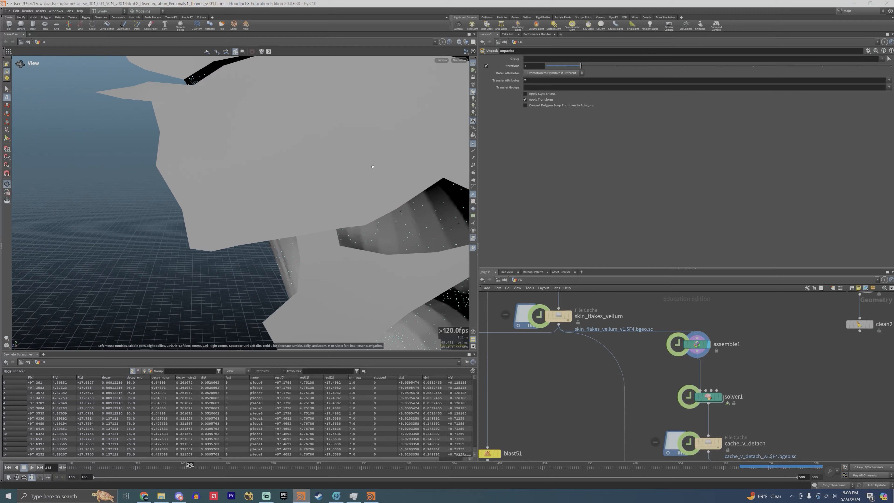
{"action": "left_click_drag", "start_coordinate": [372, 167], "coordinate": [320, 113]}
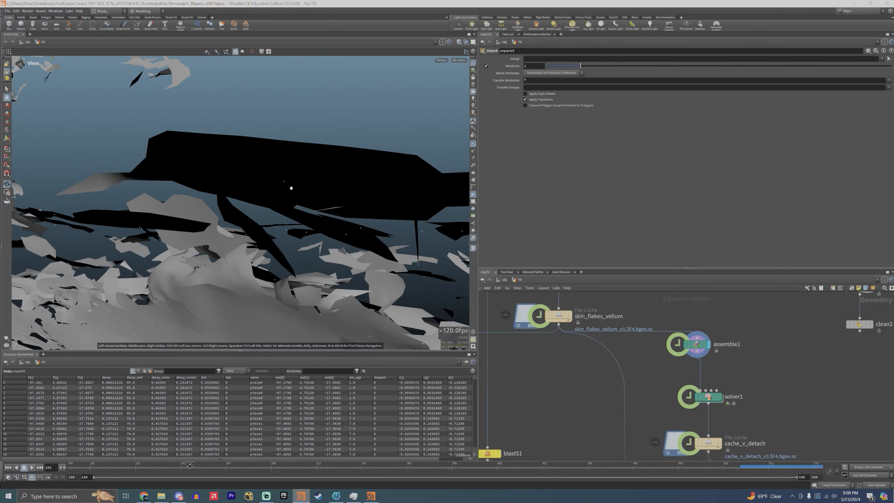
{"action": "right_click_drag", "start_coordinate": [286, 196], "coordinate": [251, 215]}
{"action": "left_click_drag", "start_coordinate": [251, 216], "coordinate": [316, 191]}
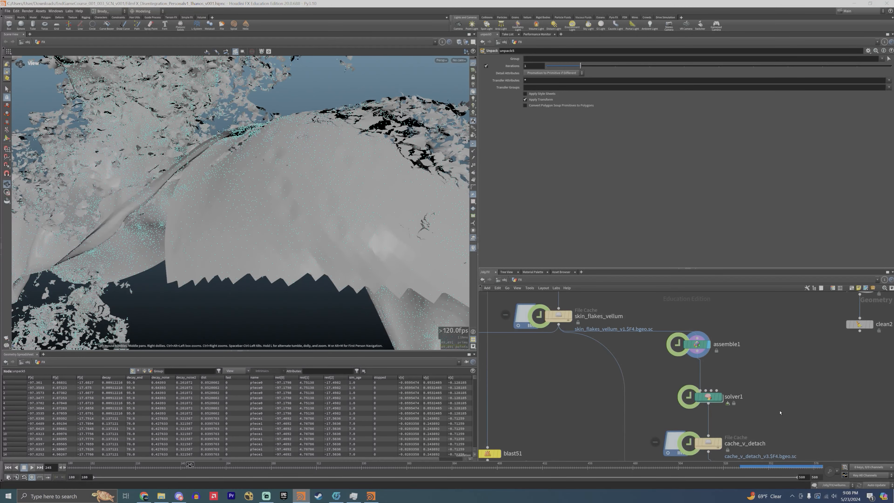
Add a second Solver node beside solver1 and connect the assemble1 output to its first input.
{"action": "middle_click_drag", "start_coordinate": [780, 412], "coordinate": [726, 393]}
{"action": "key", "text": "Tab"}
{"action": "type", "text": "solver"}
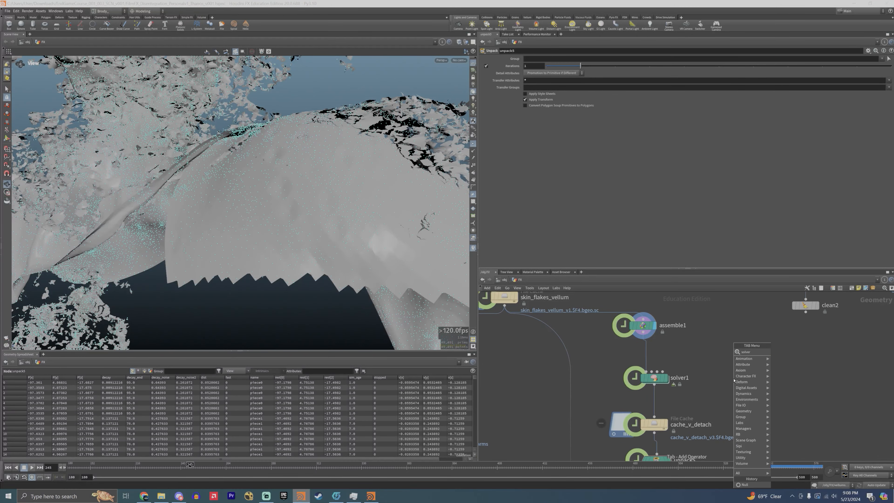
{"action": "key", "text": "Return"}
{"action": "left_click", "coordinate": [734, 379]}
{"action": "left_click", "coordinate": [643, 331]}
{"action": "left_click", "coordinate": [725, 371]}
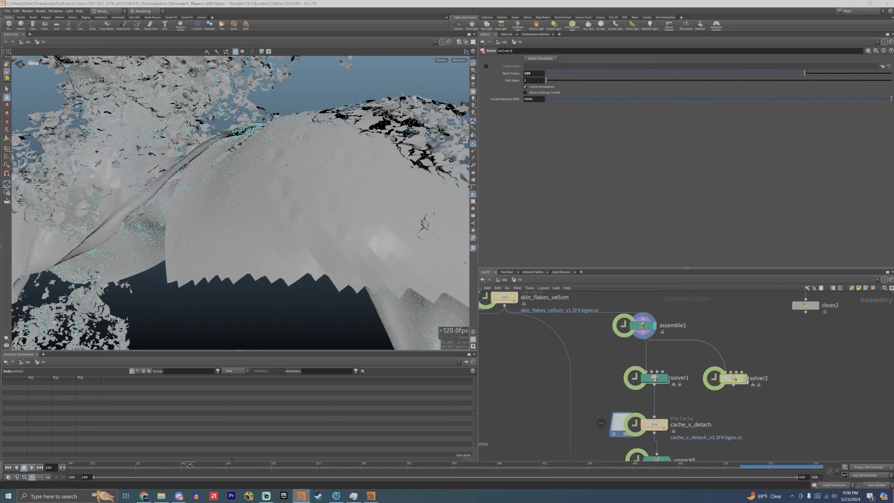
Return to the start frame and enter the new solver's network, spacing out OUT and placing Input_1 beside Prev_Frame.
{"action": "key", "text": "ctrl+Up"}
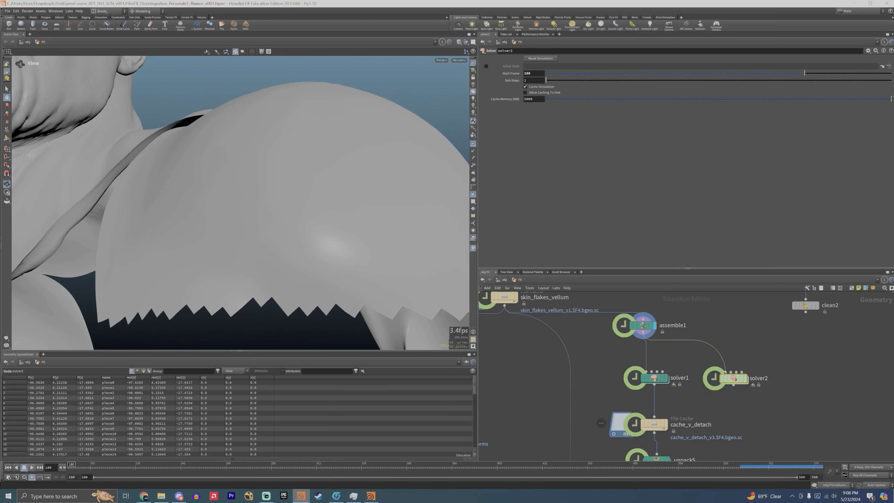
{"action": "double_click", "coordinate": [732, 379]}
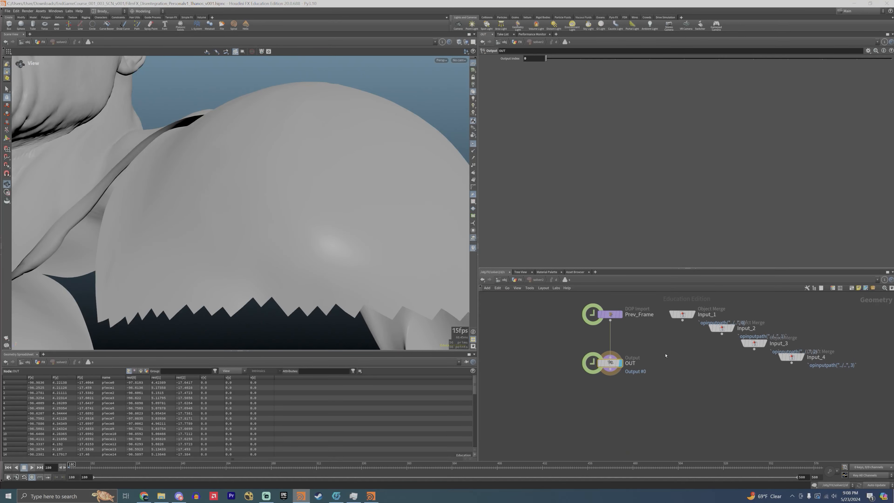
{"action": "scroll", "coordinate": [662, 358], "scroll_direction": "down", "scroll_amount": 3}
{"action": "left_click_drag", "start_coordinate": [630, 362], "coordinate": [628, 388]}
{"action": "left_click_drag", "start_coordinate": [672, 334], "coordinate": [576, 333]}
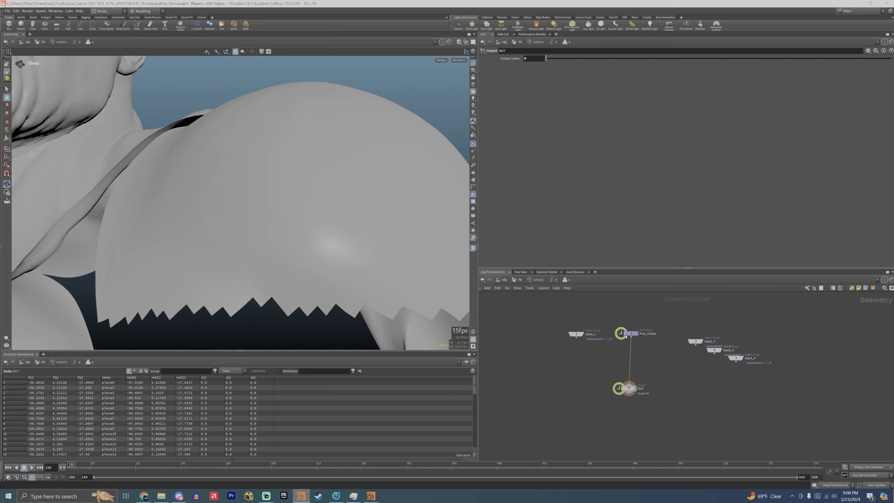
Add an Attribute Wrangle inside the solver and name it vel_threshold.
{"action": "scroll", "coordinate": [598, 365], "scroll_direction": "up", "scroll_amount": 3}
{"action": "key", "text": "Tab"}
{"action": "type", "text": "w"}
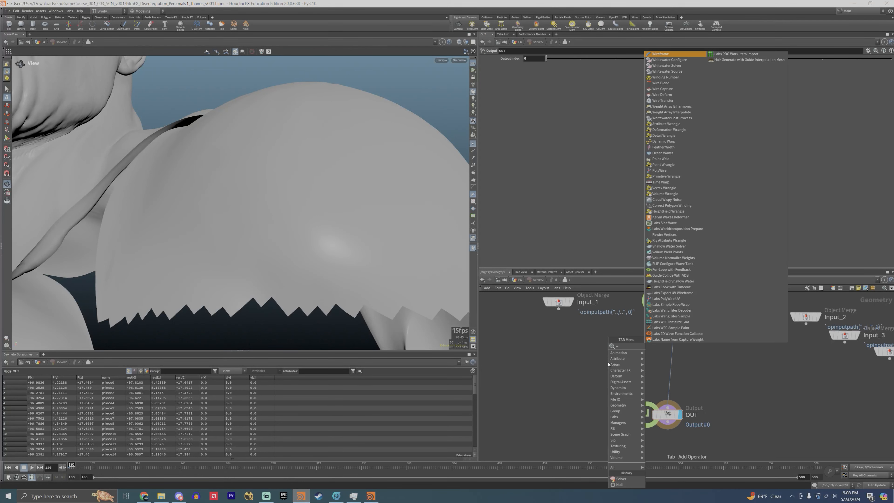
{"action": "type", "text": "ran"}
{"action": "key", "text": "Return"}
{"action": "left_click", "coordinate": [608, 362]}
{"action": "left_click", "coordinate": [646, 362]}
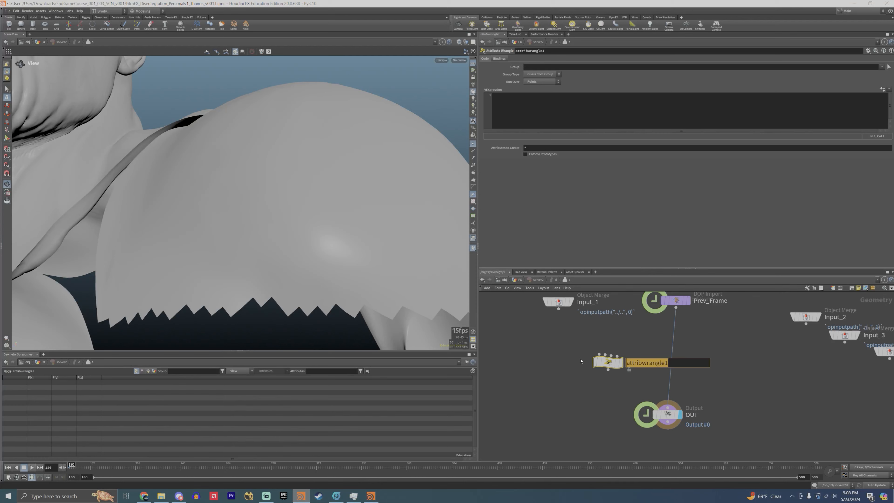
{"action": "type", "text": "vel_threshold"}
{"action": "key", "text": "Return"}
Connect Input_1 to the first input of vel_threshold and display the wrangle.
{"action": "left_click_drag", "start_coordinate": [607, 363], "coordinate": [586, 356]}
{"action": "left_click_drag", "start_coordinate": [558, 308], "coordinate": [578, 347]}
{"action": "left_click", "coordinate": [599, 355]}
Write the vel_threshold condition if(length(v@v) > chf('thresh')) to test each piece's speed against a threshold parameter.
{"action": "left_click", "coordinate": [526, 111]}
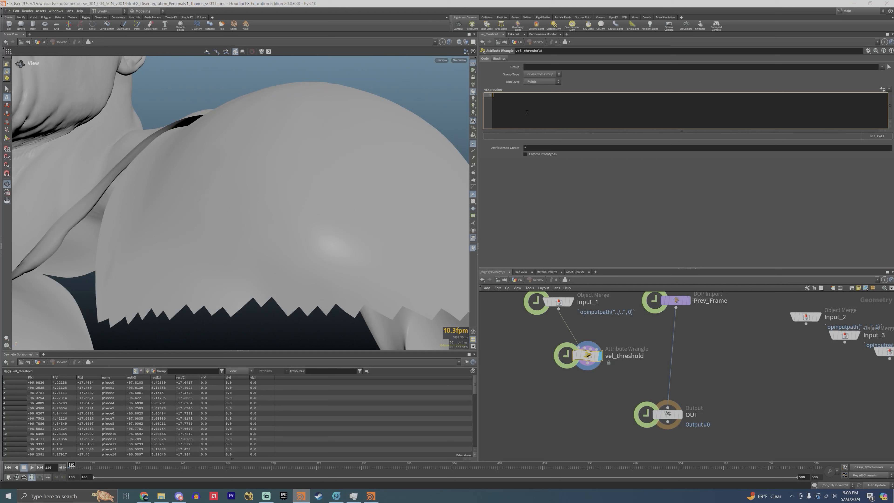
{"action": "type", "text": "if("}
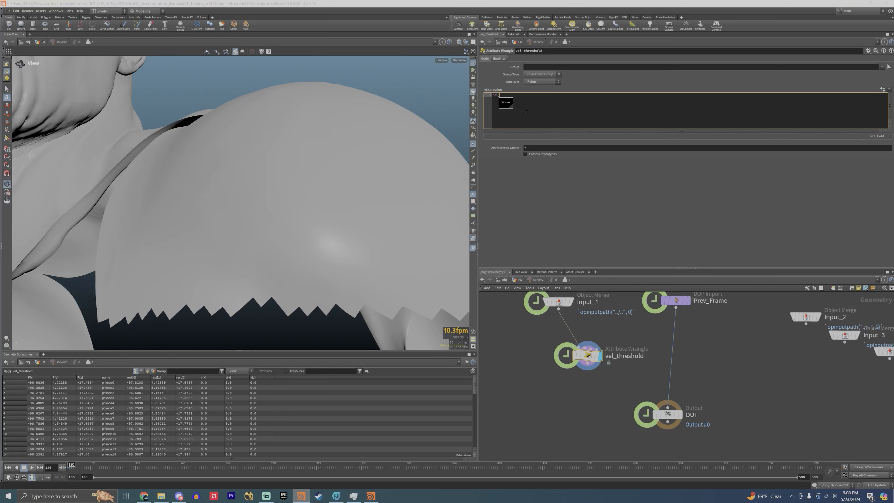
{"action": "type", "text": "legnth"}
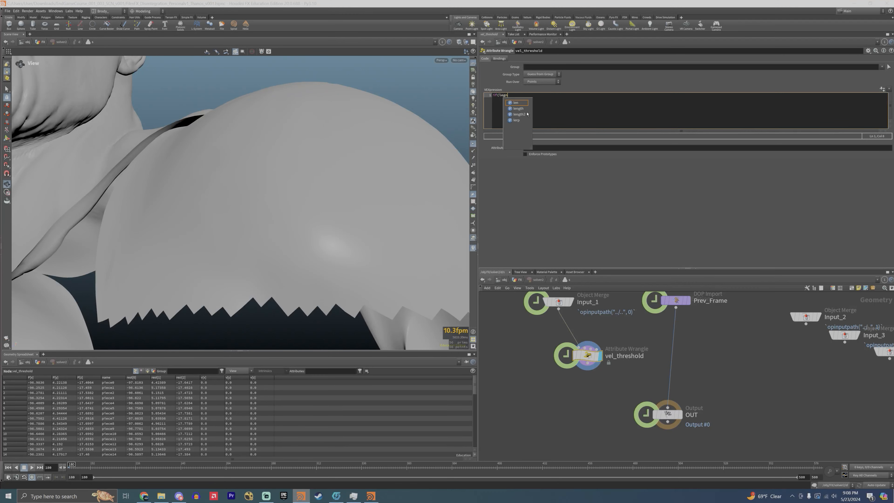
{"action": "key", "text": "BackSpace"}
{"action": "key", "text": "BackSpace"}
{"action": "key", "text": "BackSpace"}
{"action": "key", "text": "BackSpace"}
{"action": "type", "text": "ngth"}
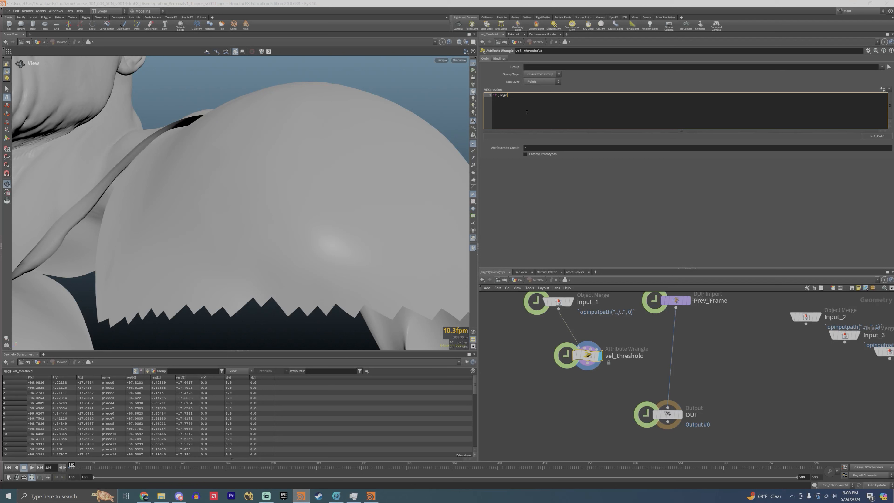
{"action": "type", "text": "("}
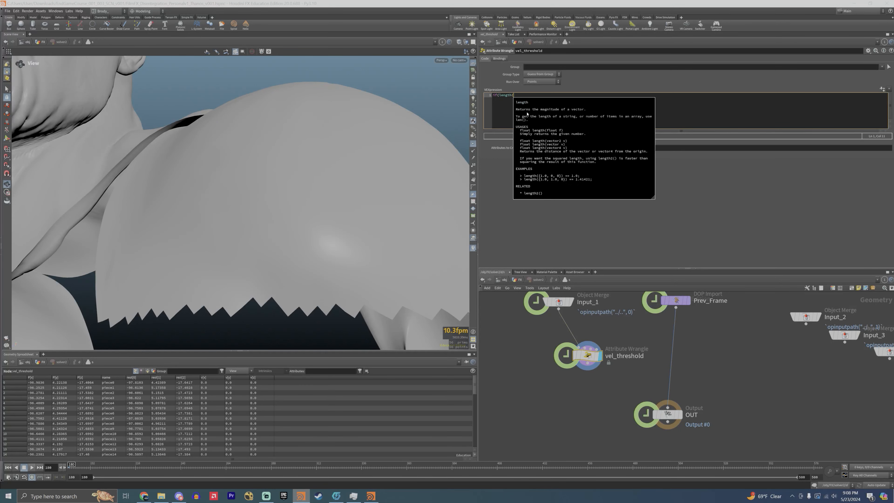
{"action": "type", "text": "v@v"}
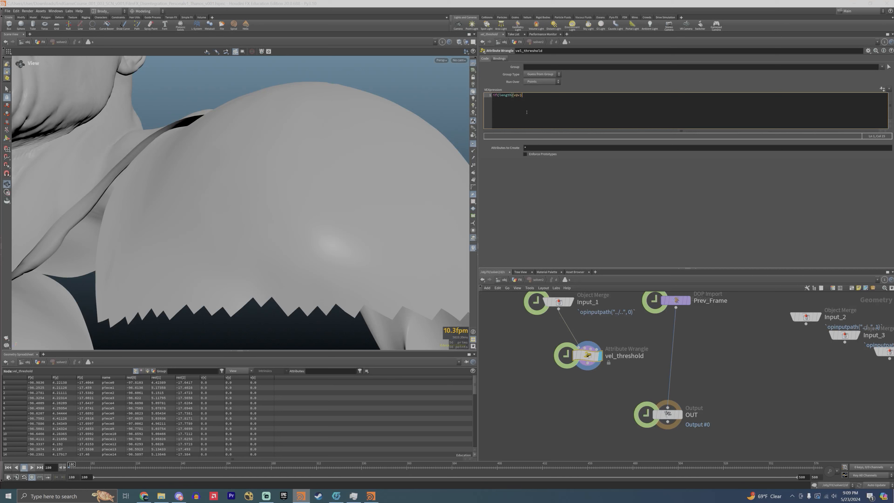
{"action": "left_click", "coordinate": [508, 95]}
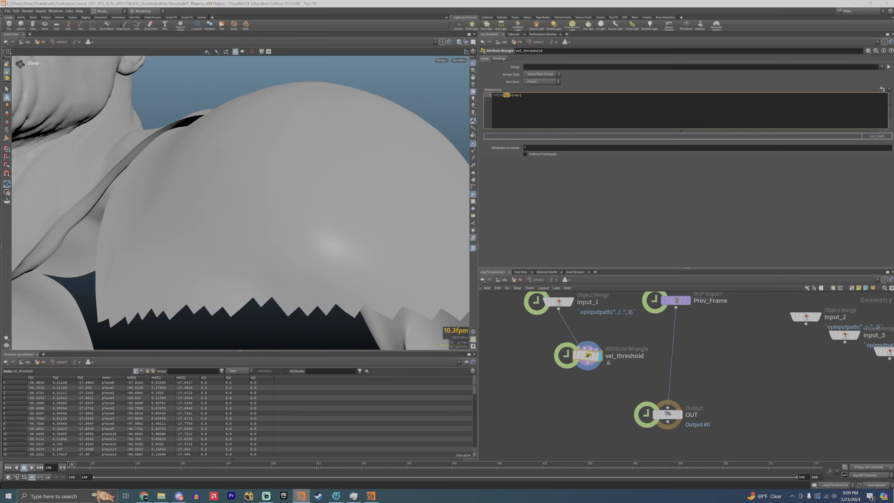
{"action": "mouse_move", "coordinate": [503, 92]}
{"action": "left_mouse_down"}
{"action": "mouse_move", "coordinate": [514, 95]}
{"action": "mouse_move", "coordinate": [502, 91]}
{"action": "left_mouse_up"}
{"action": "mouse_move", "coordinate": [498, 94]}
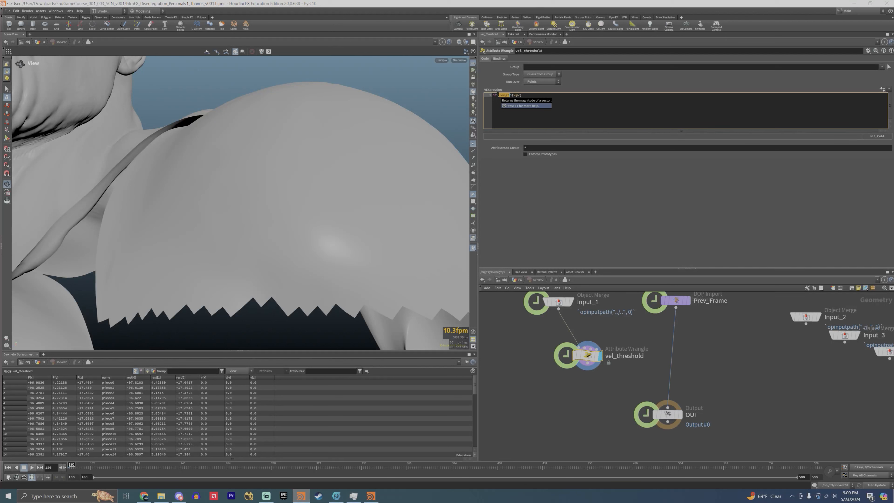
{"action": "key", "text": "End"}
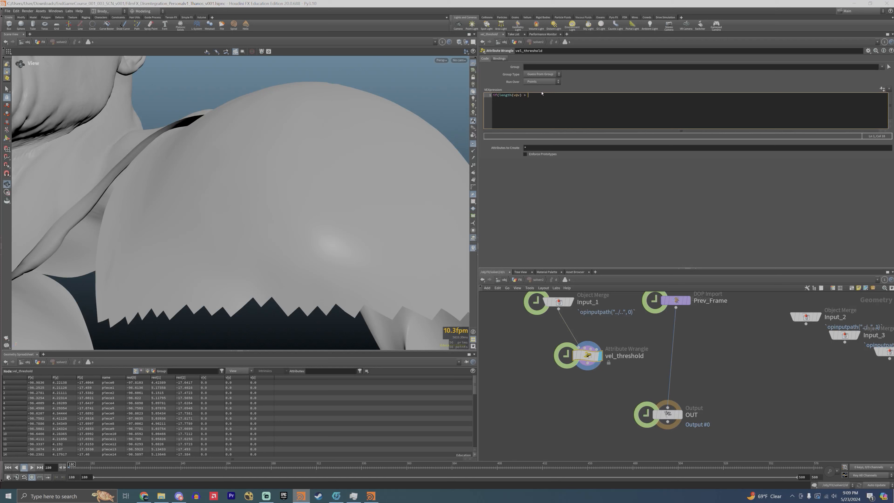
{"action": "type", "text": "> chf*('thresh"}
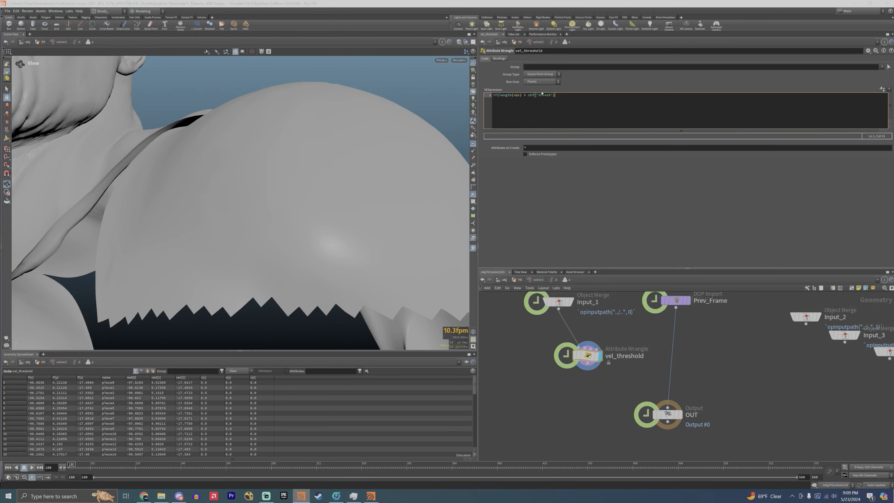
Complete the if block with i@fast = 1; in braces and close the condition's missing parenthesis.
{"action": "key", "text": "Return"}
{"action": "key", "text": "Return"}
{"action": "key", "text": "Up"}
{"action": "key", "text": "Tab"}
{"action": "type", "text": "i@fast"}
{"action": "left_click", "coordinate": [728, 342]}
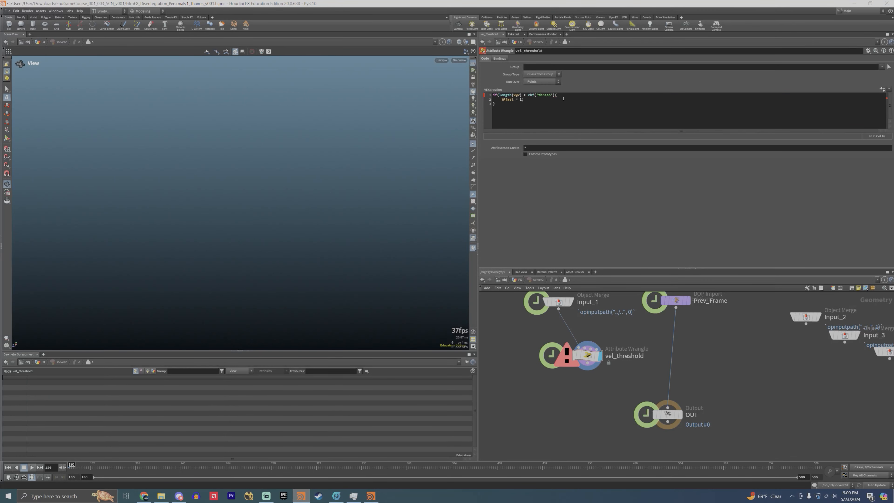
{"action": "left_click", "coordinate": [555, 96]}
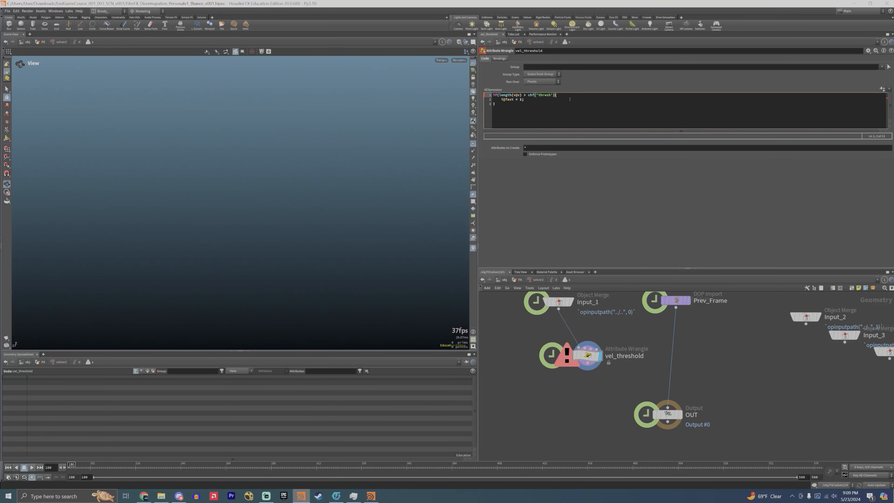
{"action": "left_click", "coordinate": [766, 382]}
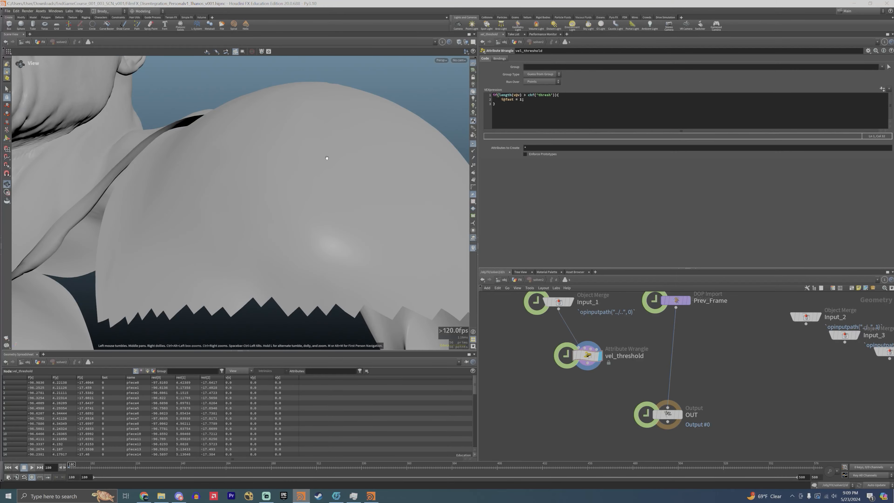
Frame the whole bust in the viewport and create the thresh parameter from the vel_threshold code.
{"action": "left_click_drag", "start_coordinate": [327, 158], "coordinate": [303, 178]}
{"action": "right_click_drag", "start_coordinate": [303, 178], "coordinate": [247, 233]}
{"action": "left_click_drag", "start_coordinate": [247, 225], "coordinate": [280, 206]}
{"action": "left_click", "coordinate": [882, 89]}
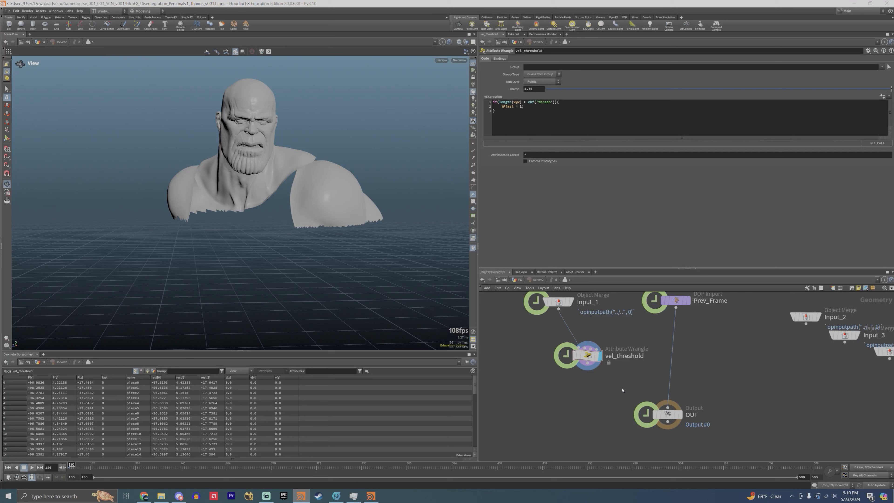
Move OUT down to make room and add another Attribute Wrangle named keep_vel.
{"action": "left_click_drag", "start_coordinate": [659, 408], "coordinate": [671, 424]}
{"action": "key", "text": "Tab"}
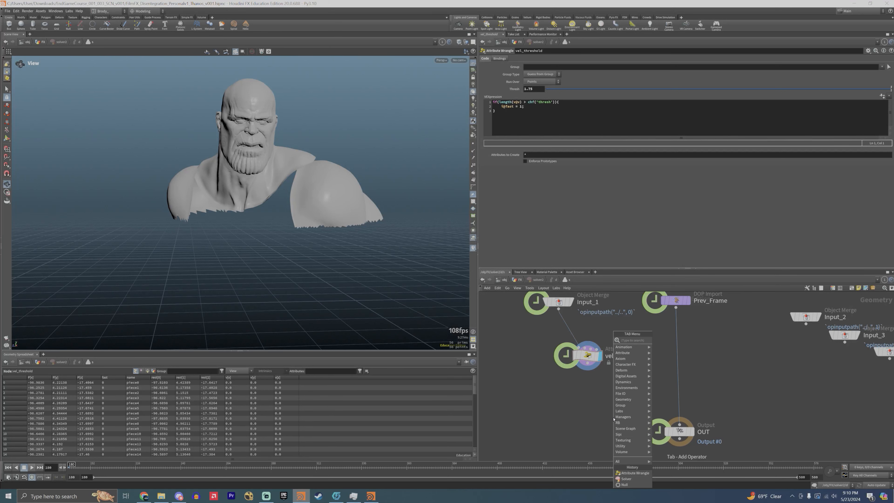
{"action": "type", "text": "wra"}
{"action": "key", "text": "Return"}
{"action": "left_click", "coordinate": [614, 418]}
{"action": "left_click_drag", "start_coordinate": [613, 418], "coordinate": [665, 371]}
{"action": "double_click", "coordinate": [664, 371]}
{"action": "type", "text": "keep_vel"}
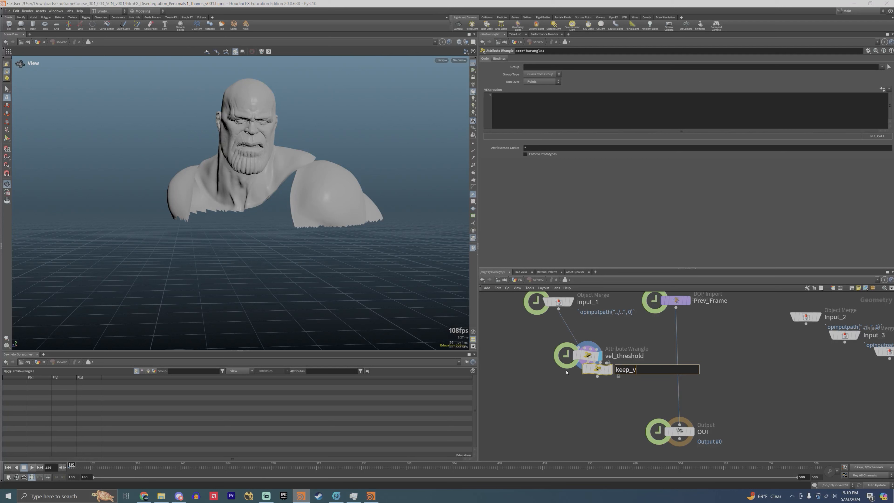
{"action": "key", "text": "Return"}
Place keep_vel below vel_threshold, wire Prev_Frame into its second input, and display it.
{"action": "left_click_drag", "start_coordinate": [589, 366], "coordinate": [597, 382]}
{"action": "left_click_drag", "start_coordinate": [675, 308], "coordinate": [612, 380]}
{"action": "mouse_move", "coordinate": [622, 395]}
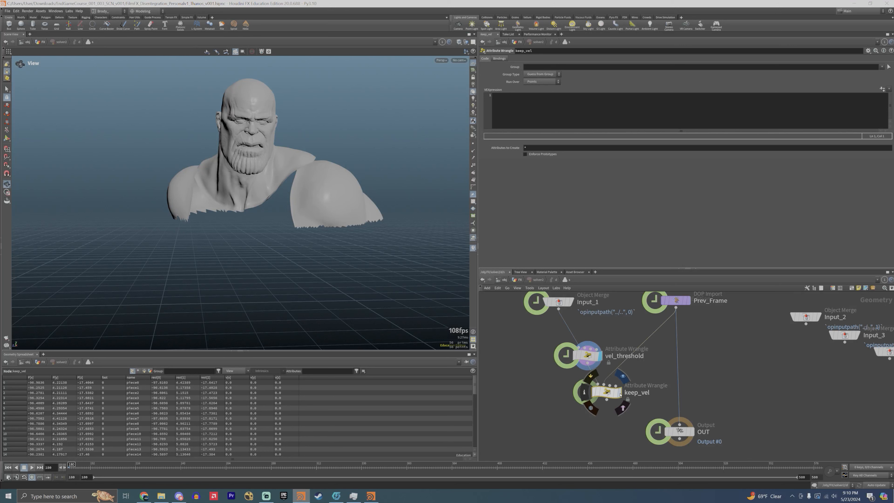
{"action": "left_click", "coordinate": [620, 394]}
{"action": "left_click", "coordinate": [520, 103]}
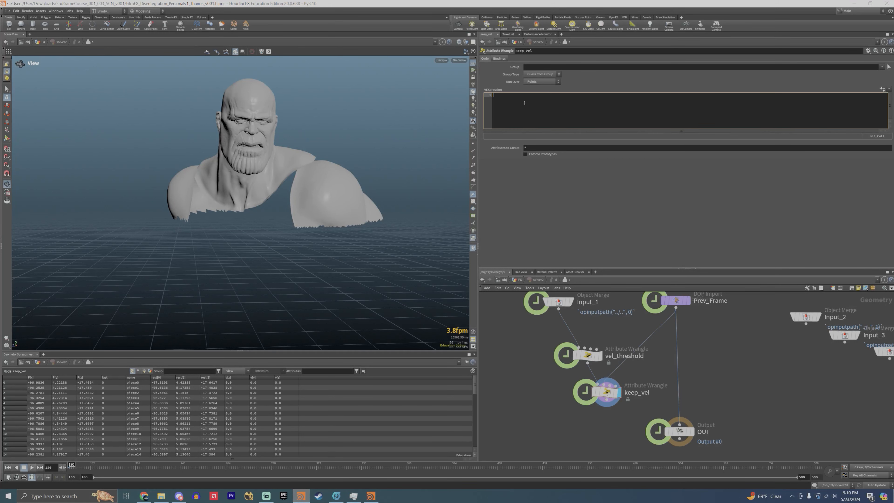
{"action": "type", "text": "i@t"}
{"action": "key", "text": "BackSpace"}
{"action": "key", "text": "BackSpace"}
{"action": "key", "text": "BackSpace"}
{"action": "key", "text": "BackSpace"}
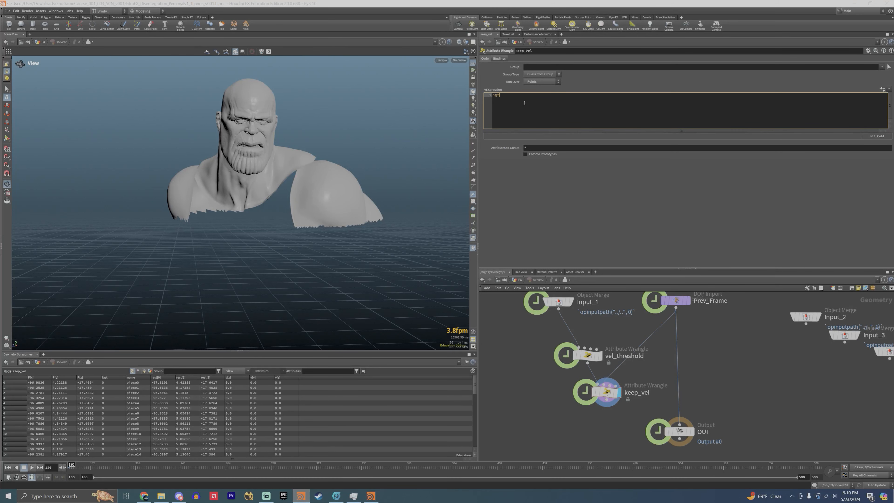
{"action": "type", "text": "fast = max(@fast, point(1"}
{"action": "mouse_move", "coordinate": [609, 384]}
{"action": "key", "text": "ctrl+Return"}
{"action": "left_click", "coordinate": [586, 95]}
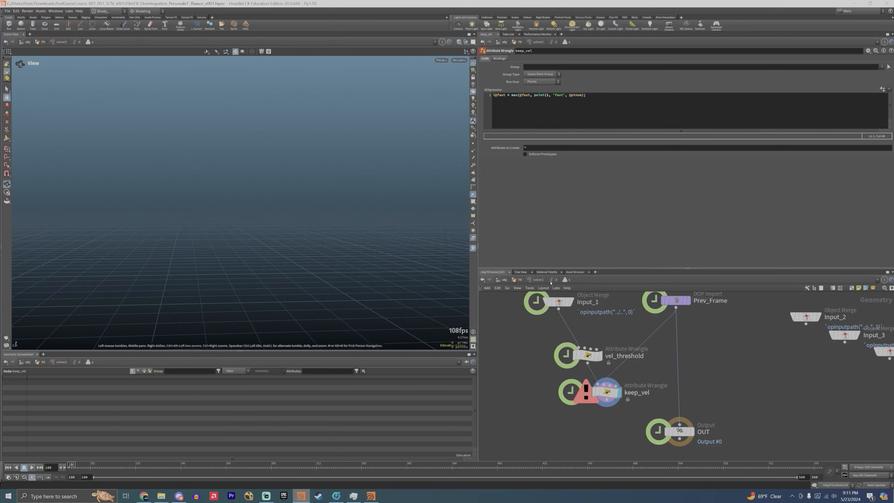
Leave the solver network and check the node information of solver2.
{"action": "key", "text": "u"}
{"action": "key", "text": "u"}
{"action": "key", "text": "u"}
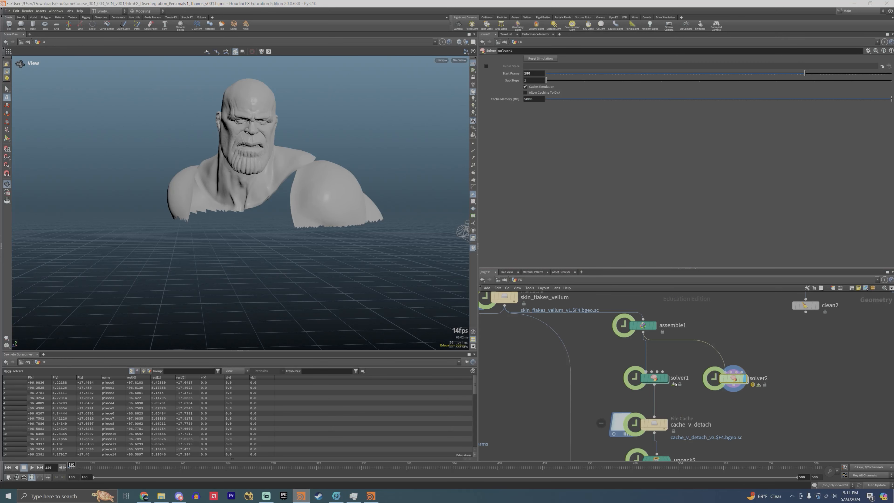
{"action": "left_click", "coordinate": [713, 378]}
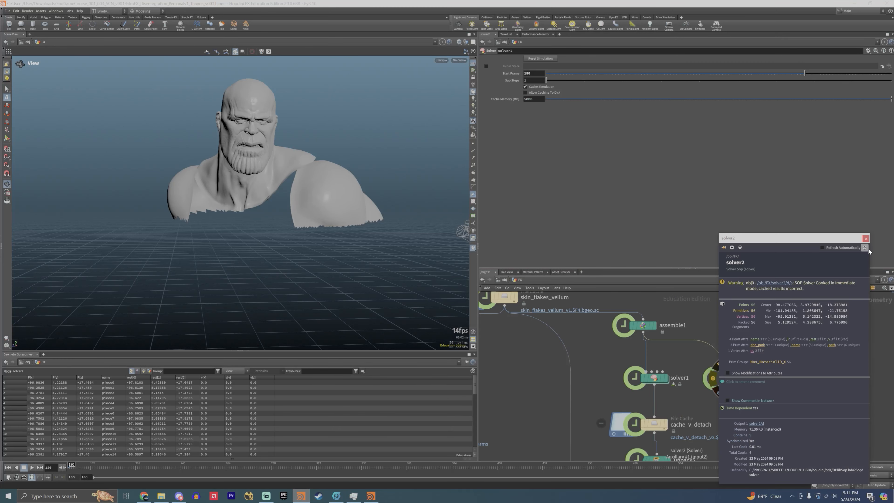
{"action": "left_click", "coordinate": [866, 238]}
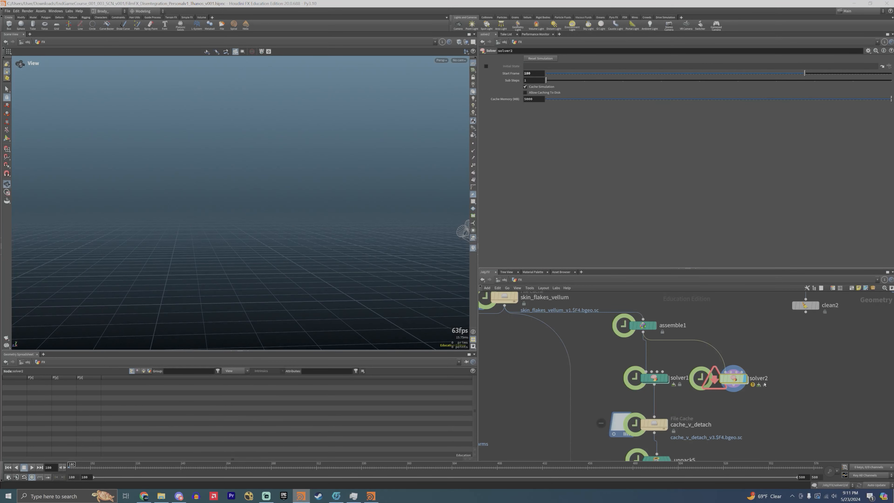
Inside solver2, feed keep_vel into OUT and add the missing closing parenthesis to the end of keep_vel's max expression.
{"action": "double_click", "coordinate": [736, 382]}
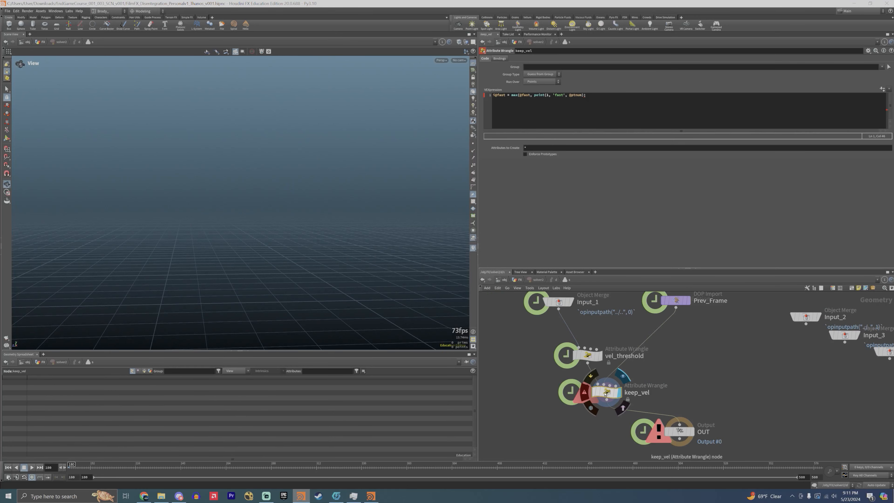
{"action": "left_click", "coordinate": [582, 96]}
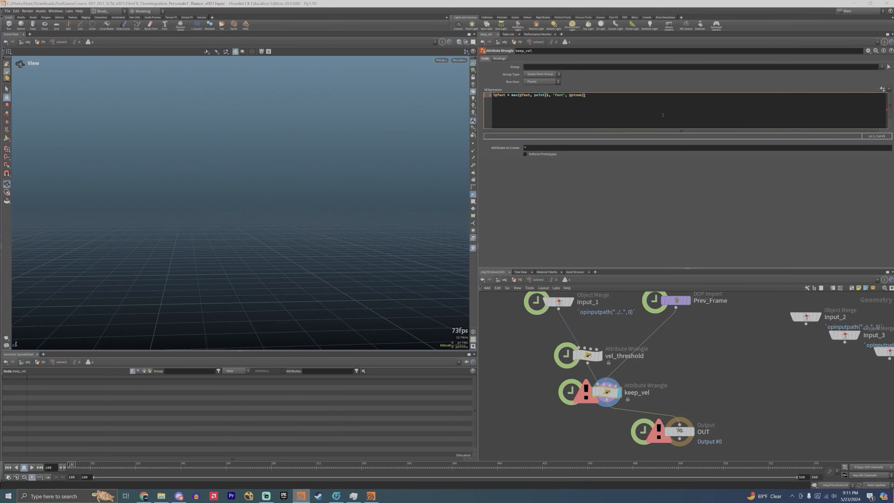
{"action": "type", "text": ")"}
{"action": "left_click", "coordinate": [747, 365]}
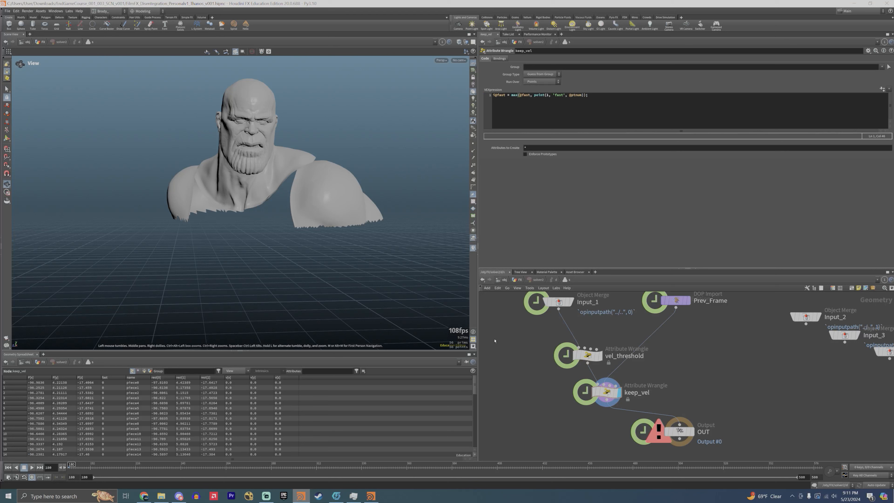
Return to the FX network and set the scene's update mode to Manual, keeping Key All Channels.
{"action": "left_click", "coordinate": [519, 280]}
{"action": "left_click", "coordinate": [877, 485]}
{"action": "left_click", "coordinate": [874, 479]}
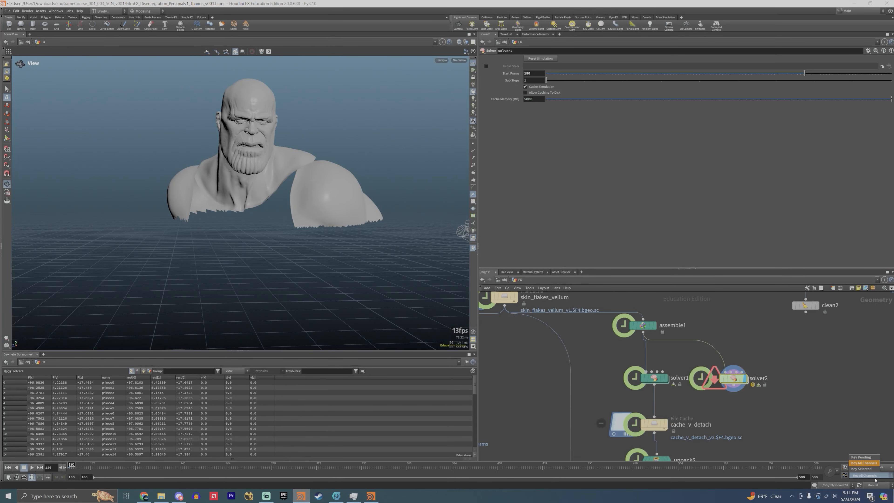
{"action": "left_click", "coordinate": [865, 463]}
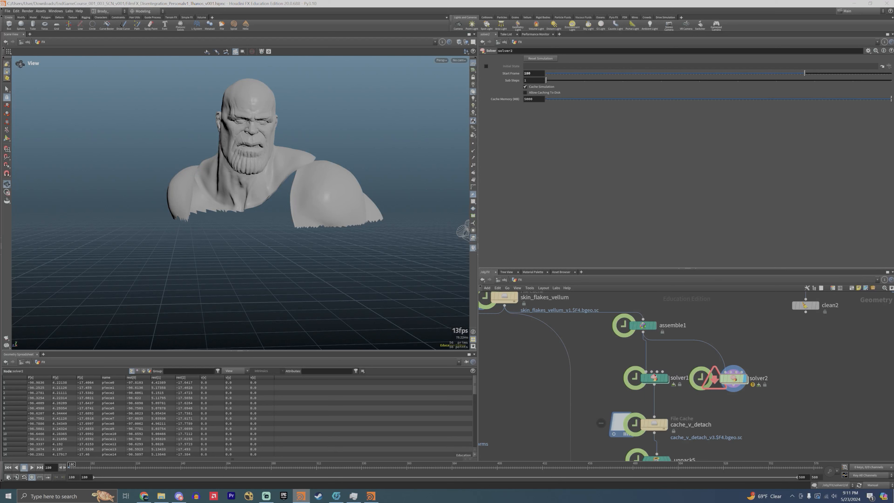
Inside solver1, examine attribwrangle3's max expression and the fast values of its points at another frame.
{"action": "double_click", "coordinate": [655, 380]}
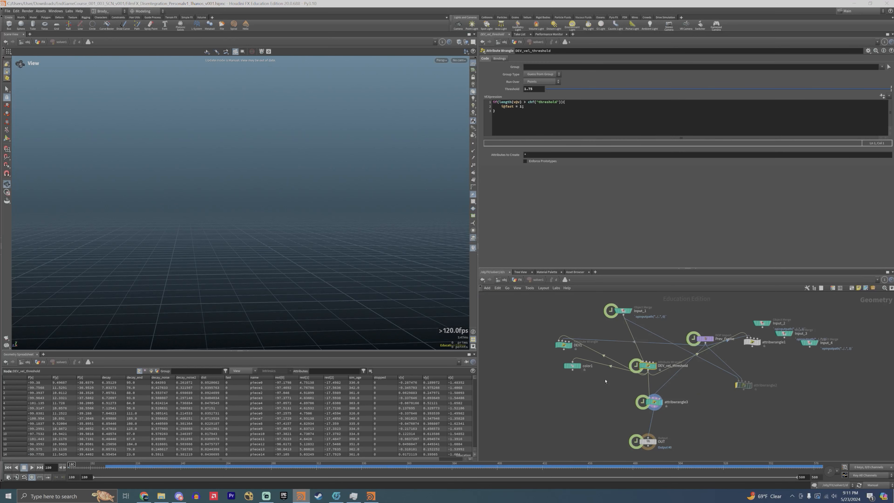
{"action": "scroll", "coordinate": [709, 331], "scroll_direction": "up", "scroll_amount": 3}
{"action": "scroll", "coordinate": [583, 418], "scroll_direction": "down", "scroll_amount": 2}
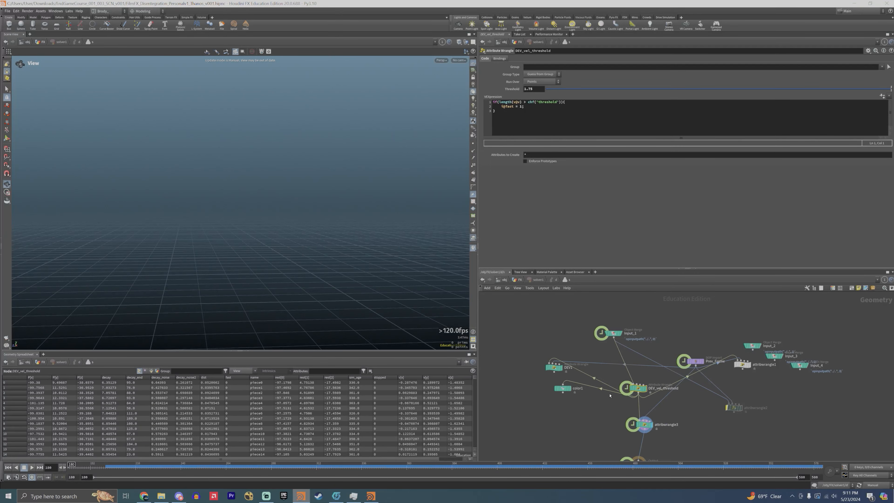
{"action": "middle_click_drag", "start_coordinate": [647, 434], "coordinate": [655, 378]}
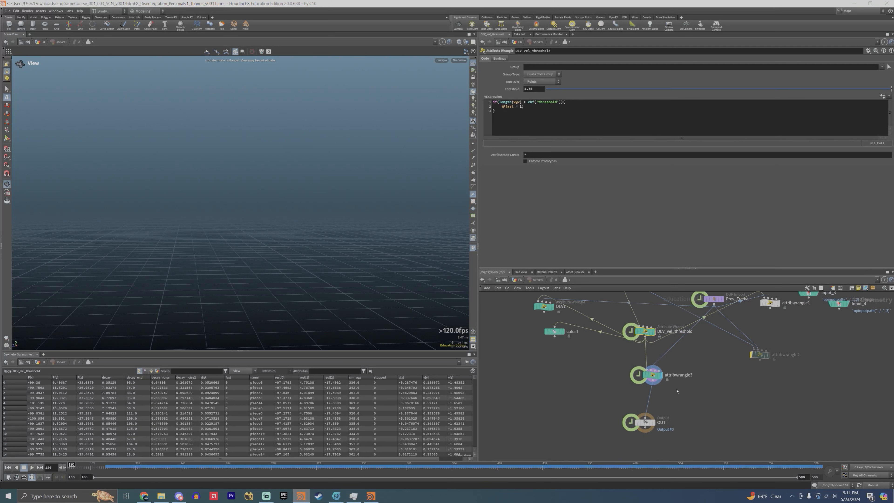
{"action": "left_click", "coordinate": [653, 376]}
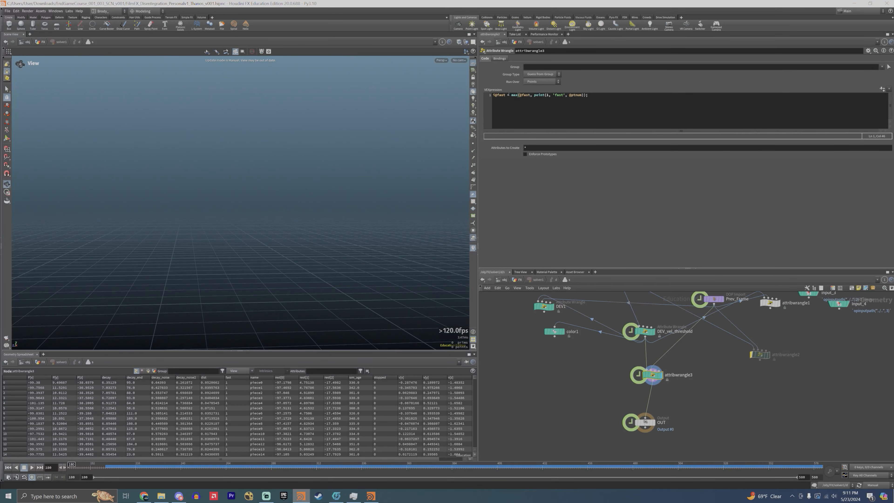
{"action": "left_click_drag", "start_coordinate": [508, 95], "coordinate": [587, 95]}
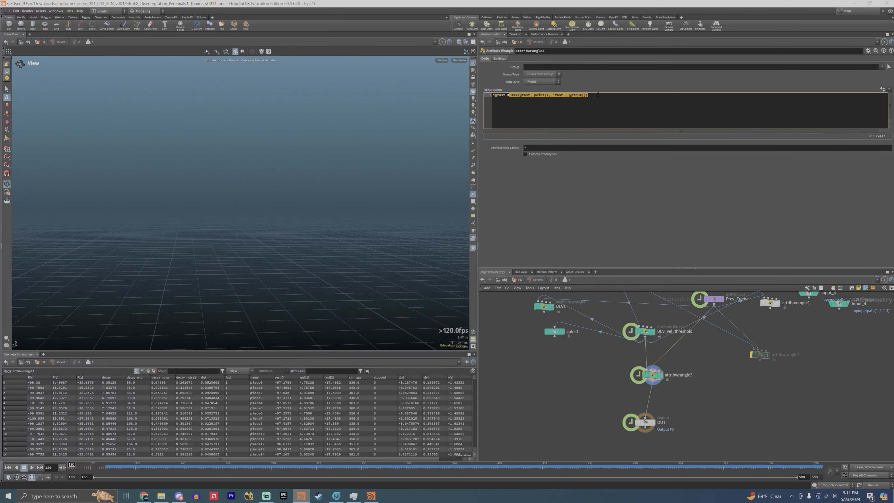
{"action": "left_click_drag", "start_coordinate": [509, 94], "coordinate": [630, 94]}
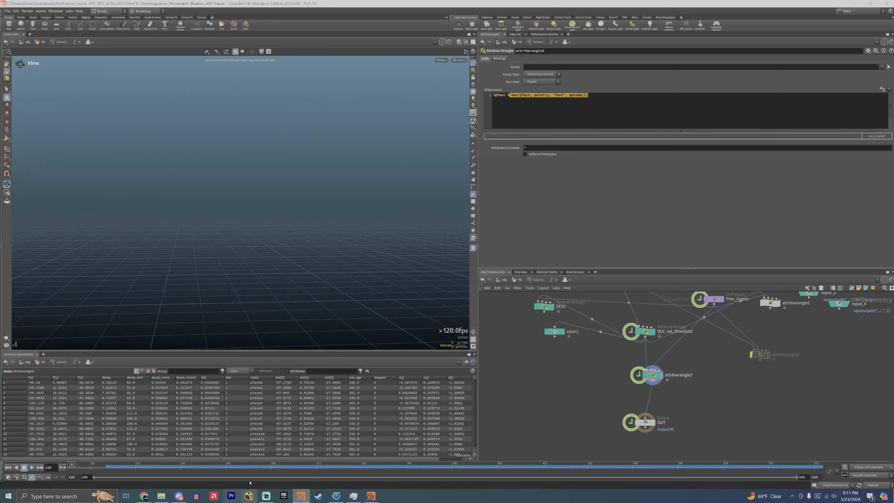
{"action": "left_click", "coordinate": [228, 468]}
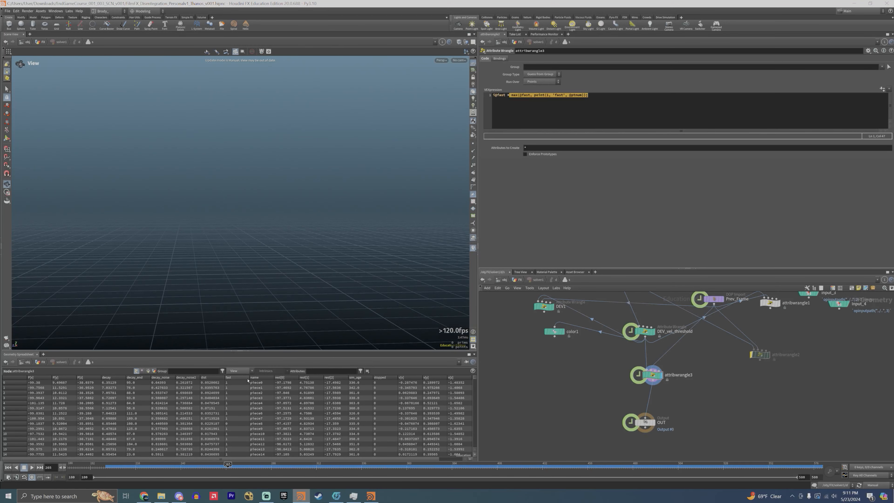
{"action": "left_click", "coordinate": [526, 113]}
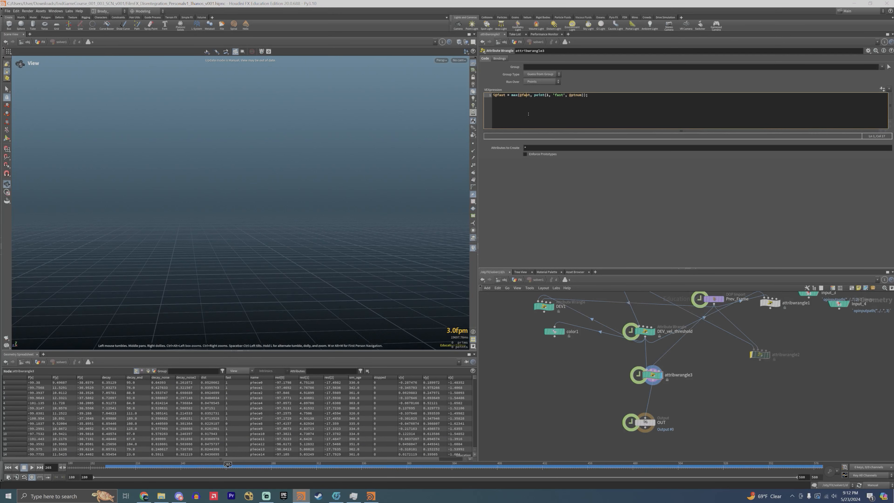
{"action": "left_click_drag", "start_coordinate": [512, 95], "coordinate": [583, 94]}
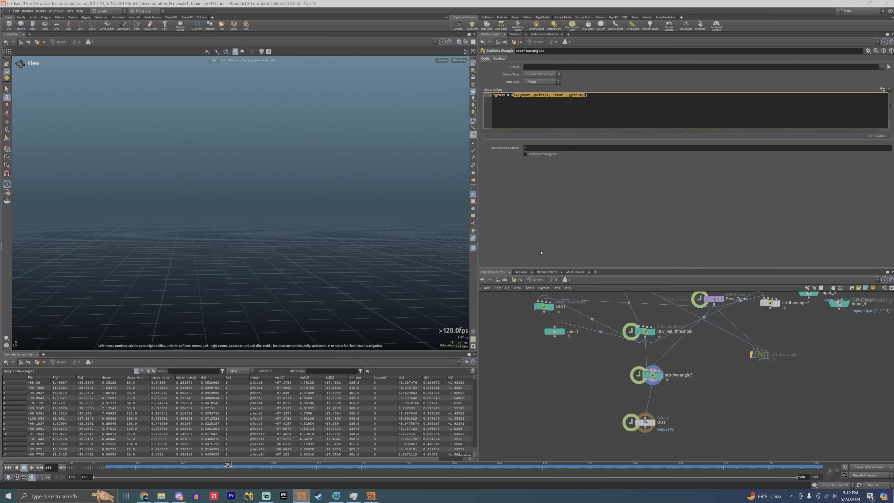
Go back to the FX network and display timeshift8, the node above explodedview6.
{"action": "left_click", "coordinate": [517, 280]}
{"action": "scroll", "coordinate": [654, 423], "scroll_direction": "down", "scroll_amount": 3}
{"action": "middle_click_drag", "start_coordinate": [658, 433], "coordinate": [680, 320]}
{"action": "middle_click_drag", "start_coordinate": [630, 370], "coordinate": [643, 336]}
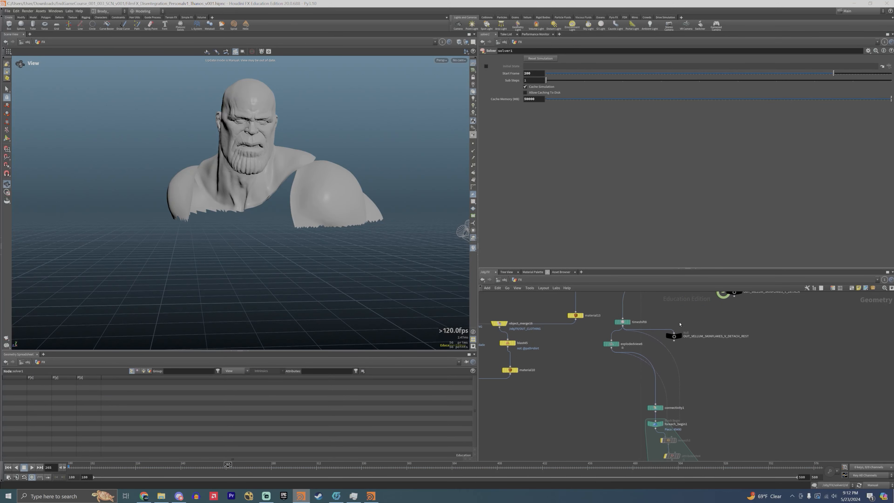
{"action": "scroll", "coordinate": [630, 320], "scroll_direction": "up", "scroll_amount": 4}
{"action": "left_click", "coordinate": [630, 322]}
{"action": "middle_click_drag", "start_coordinate": [631, 302], "coordinate": [616, 329]}
{"action": "left_click", "coordinate": [593, 350]}
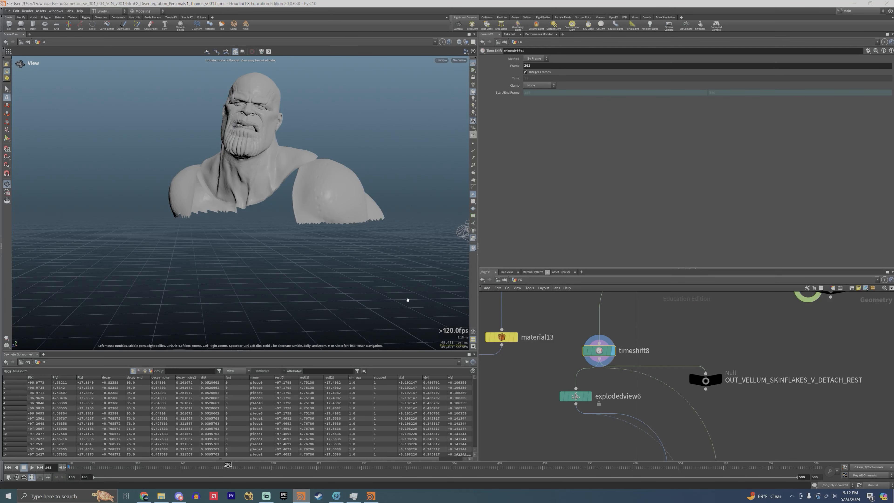
Switch the scene back to Auto Update and go to explodedview6 below timeshift8.
{"action": "left_click", "coordinate": [872, 484]}
{"action": "left_click", "coordinate": [876, 469]}
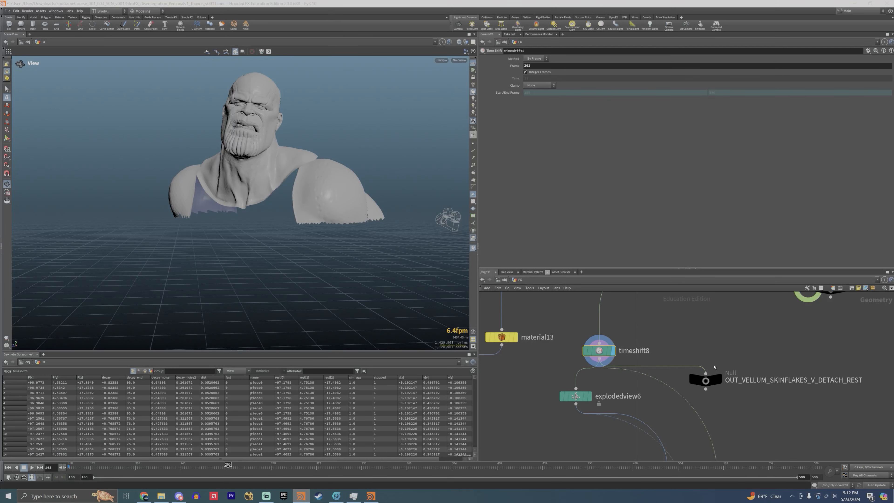
{"action": "scroll", "coordinate": [583, 451], "scroll_direction": "down", "scroll_amount": 1}
{"action": "middle_click_drag", "start_coordinate": [591, 441], "coordinate": [535, 372]}
{"action": "left_click", "coordinate": [542, 394]}
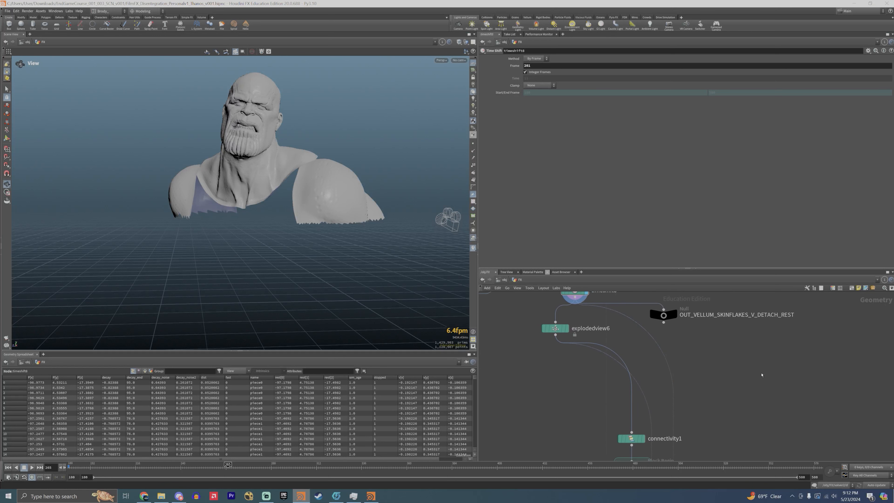